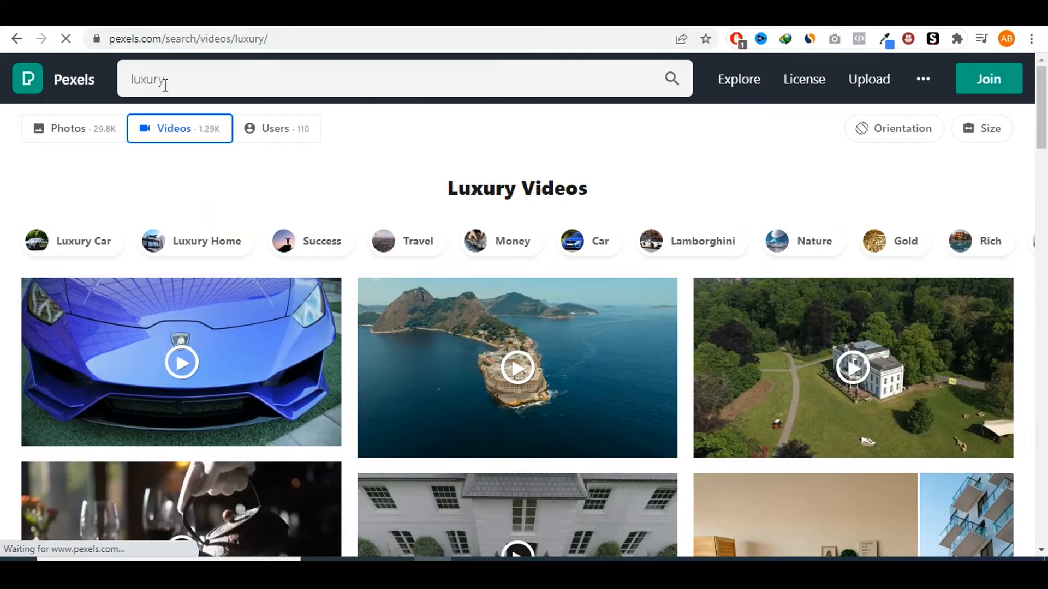
- Browse the stock video results for "luxury" on Pexels
scroll(398, 305, down, 10)
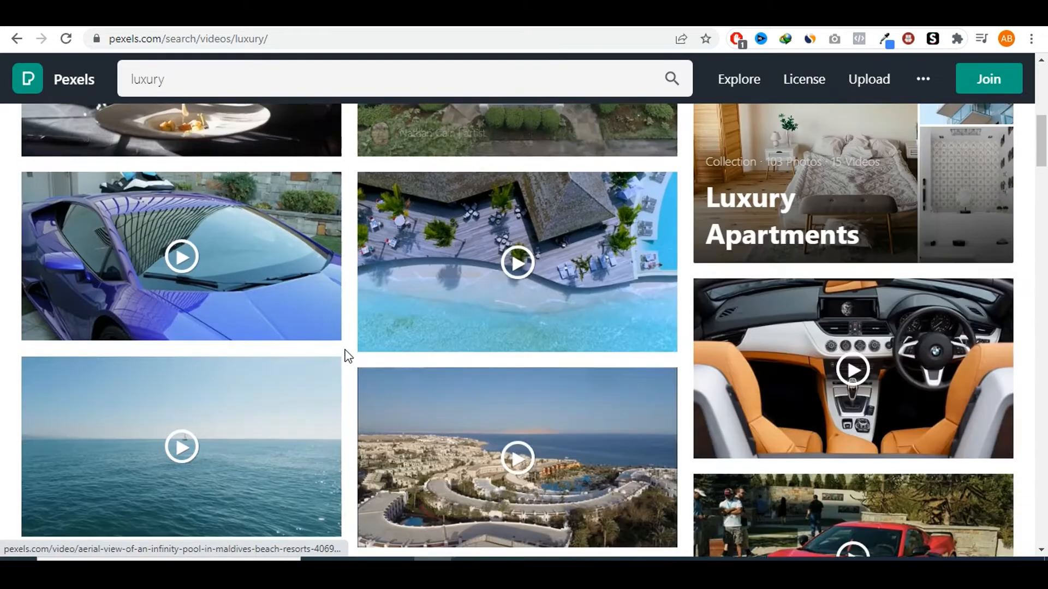
scroll(449, 371, down, 10)
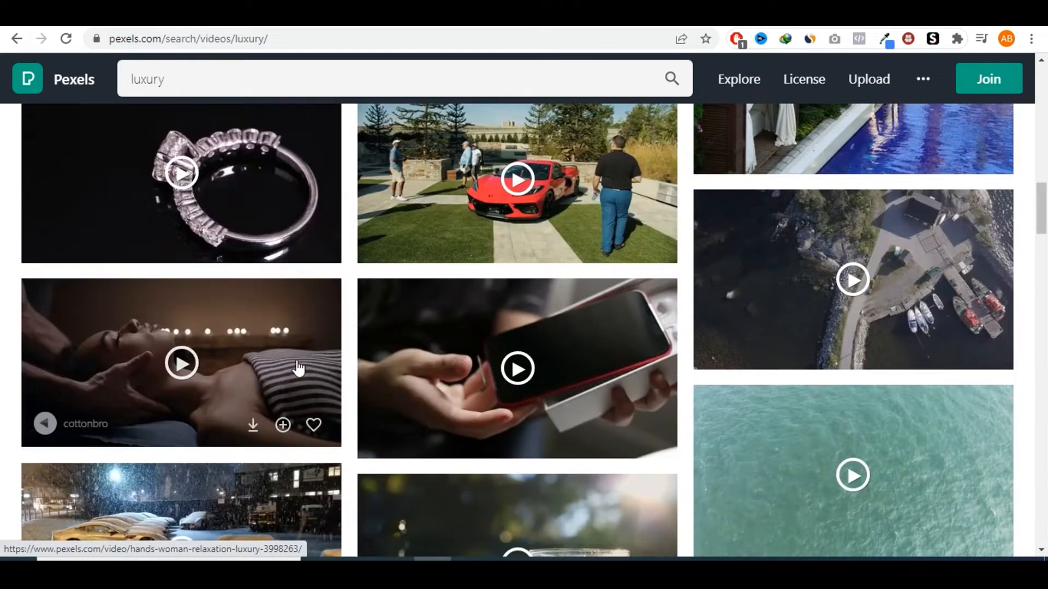
scroll(266, 370, up, 20)
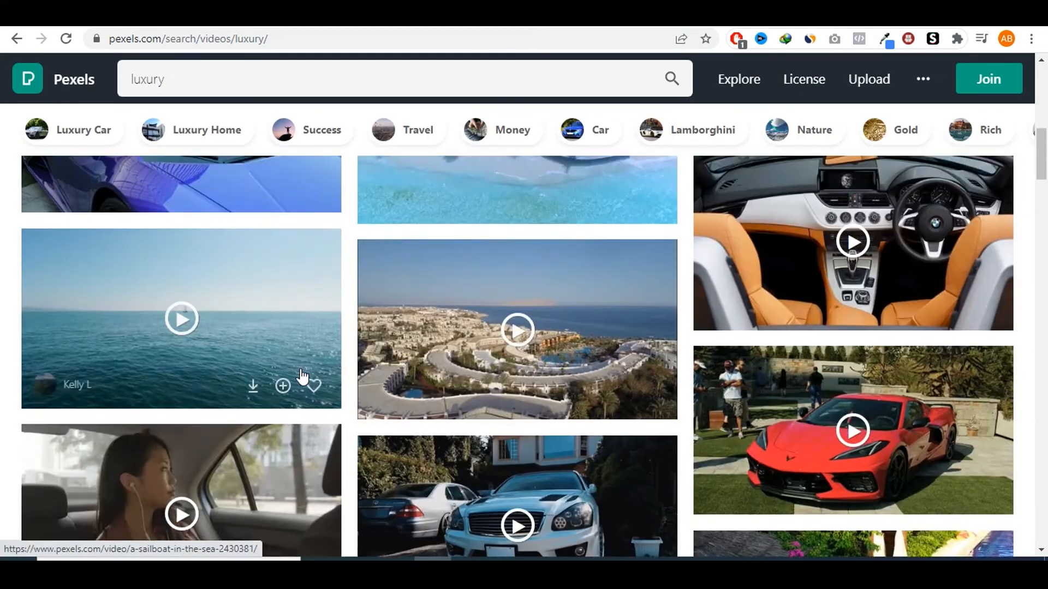
scroll(285, 295, up, 3)
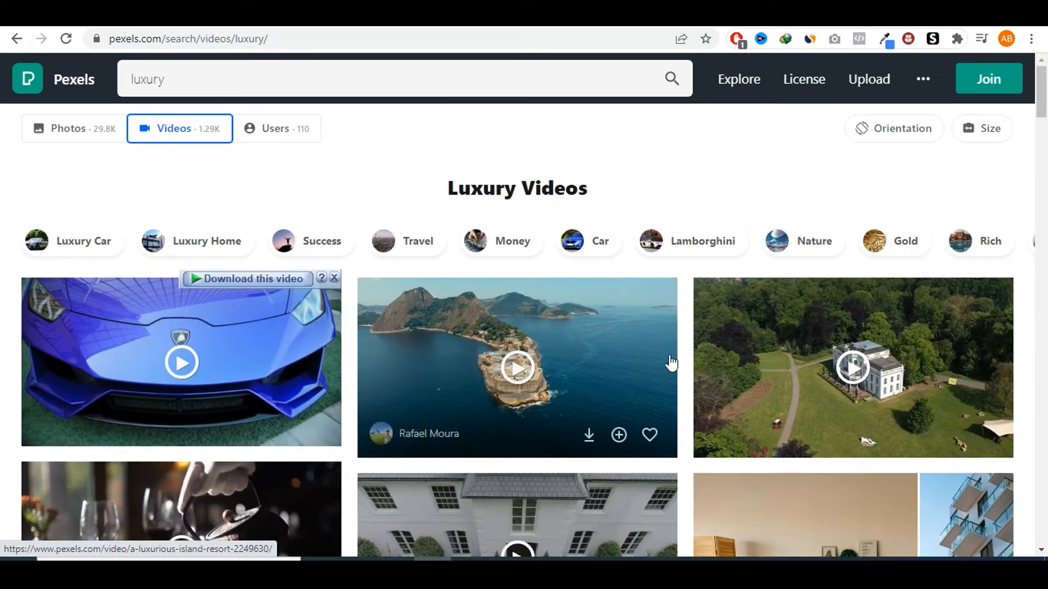
scroll(533, 379, down, 7)
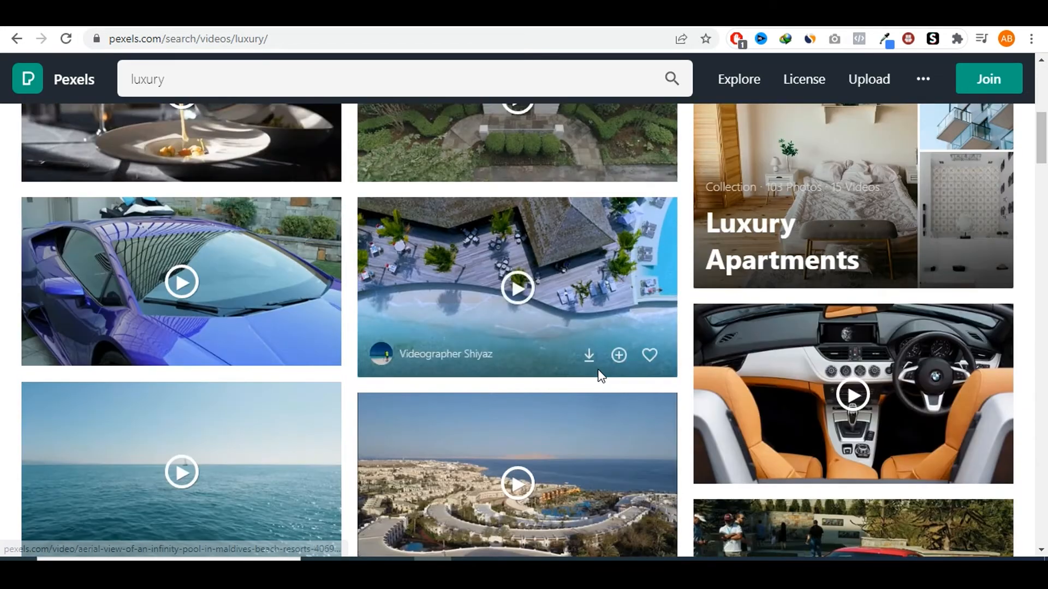
scroll(574, 377, up, 2)
scroll(574, 377, up, 3)
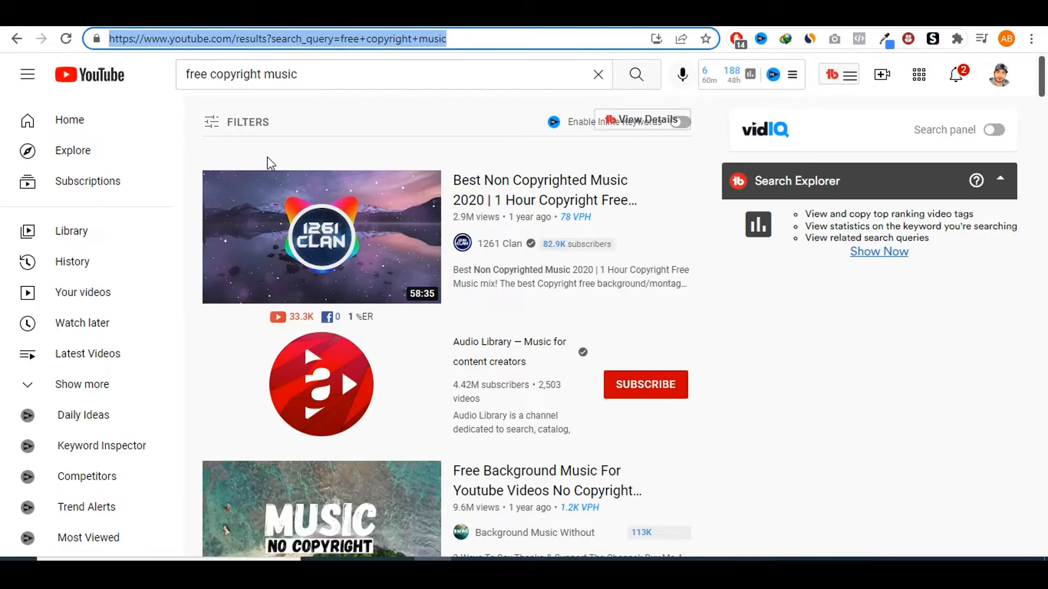
- Look through YouTube's "free copyright music" search results and the free music in YouTube Studio's audio library
scroll(559, 191, down, 5)
scroll(563, 198, up, 5)
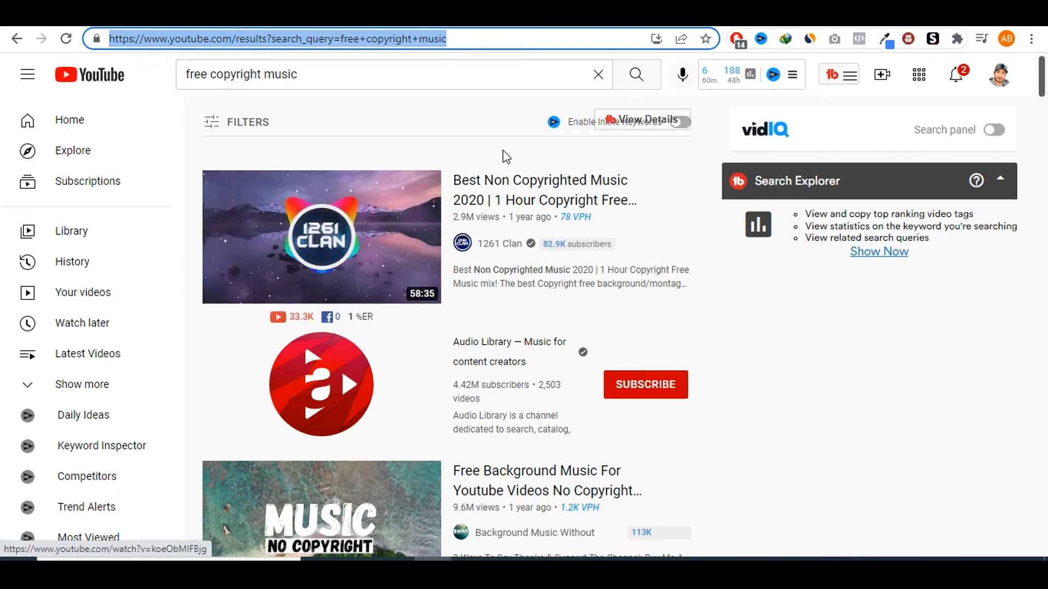
scroll(510, 185, down, 7)
scroll(511, 193, down, 10)
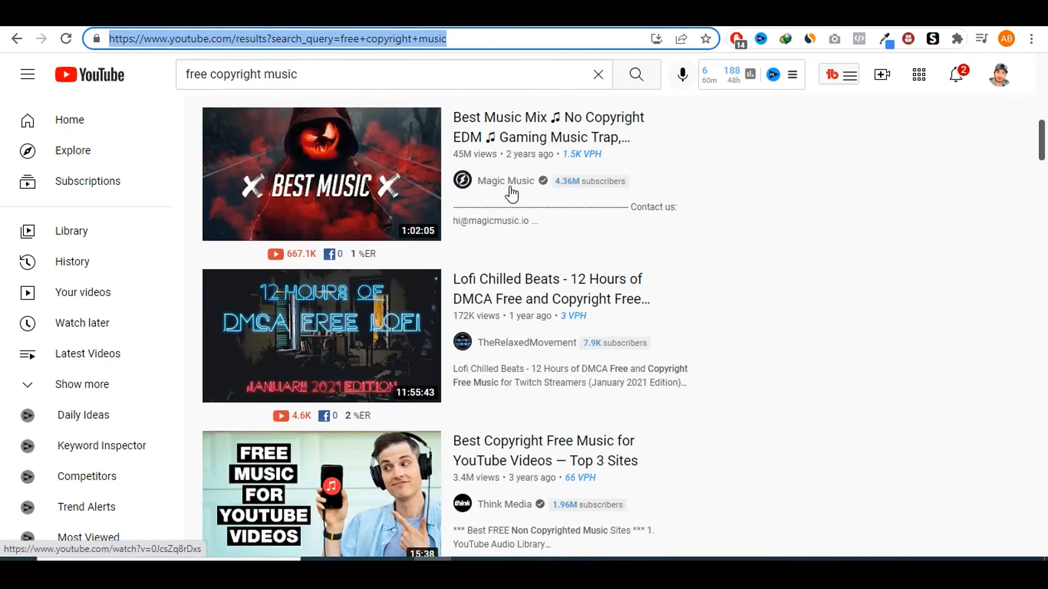
scroll(519, 196, up, 17)
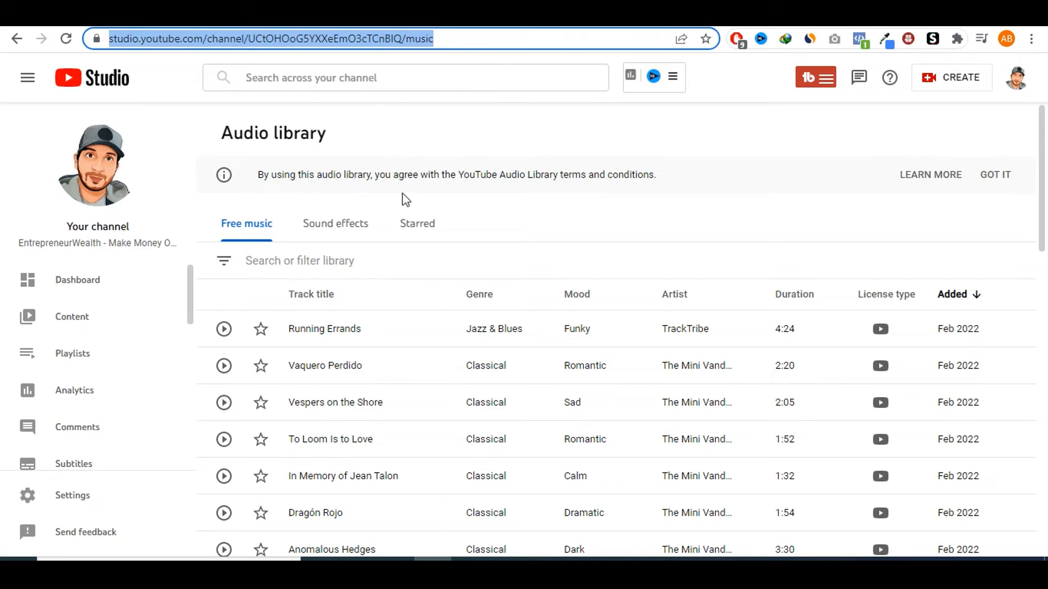
scroll(463, 374, down, 4)
scroll(486, 374, up, 4)
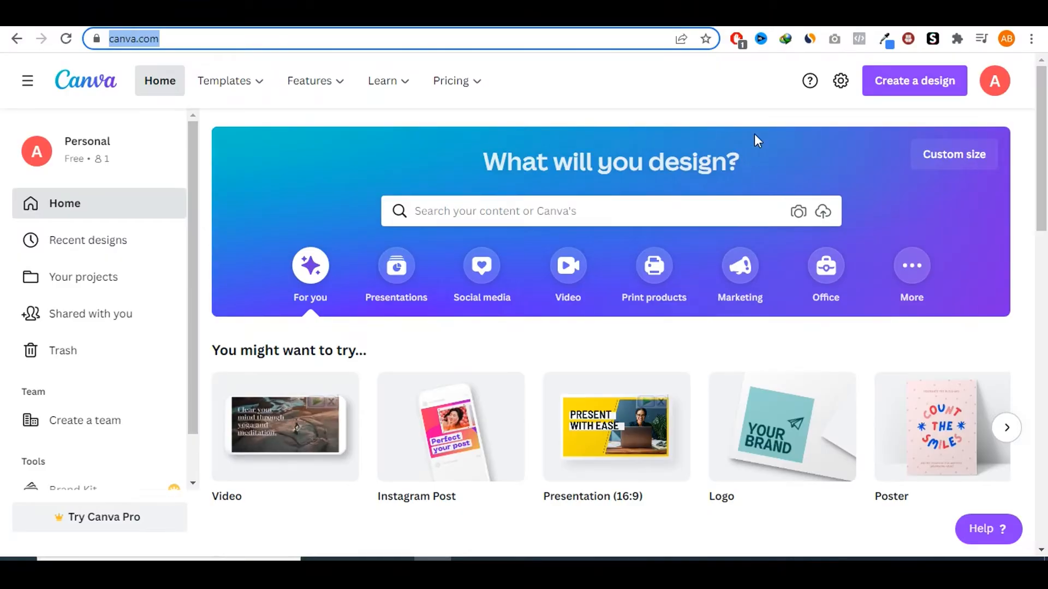
- Switch to Canva and create a blank 1920 × 1080 px video design
scroll(720, 214, down, 5)
scroll(682, 246, up, 5)
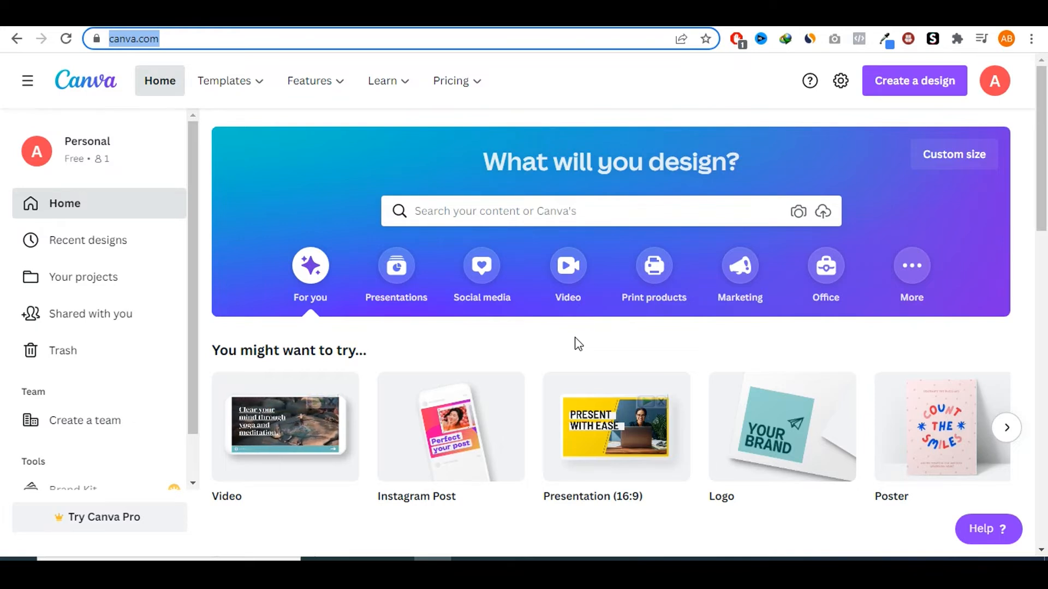
mouse_move(299, 445)
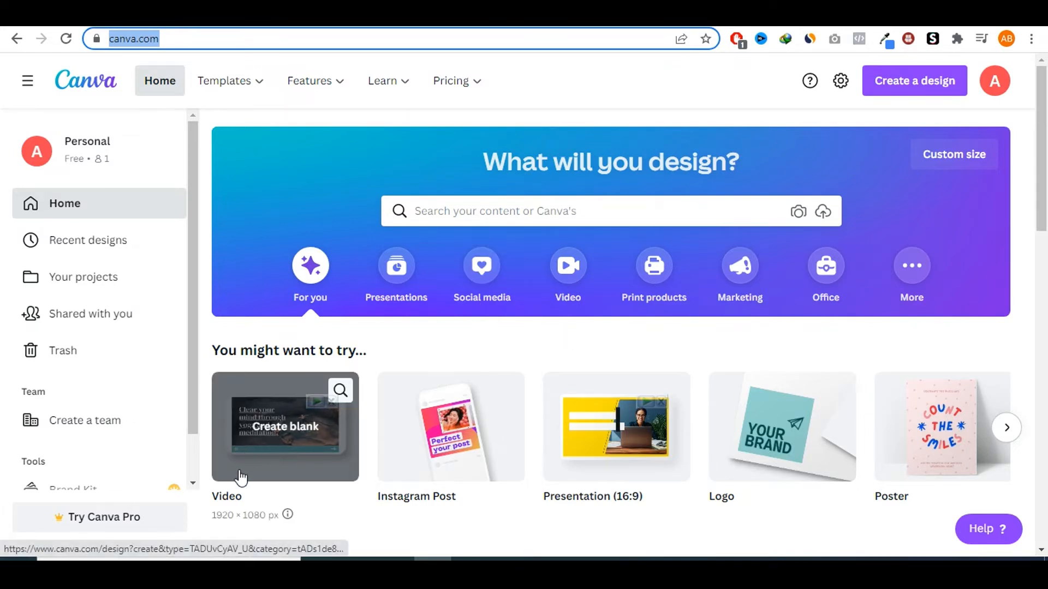
click(279, 435)
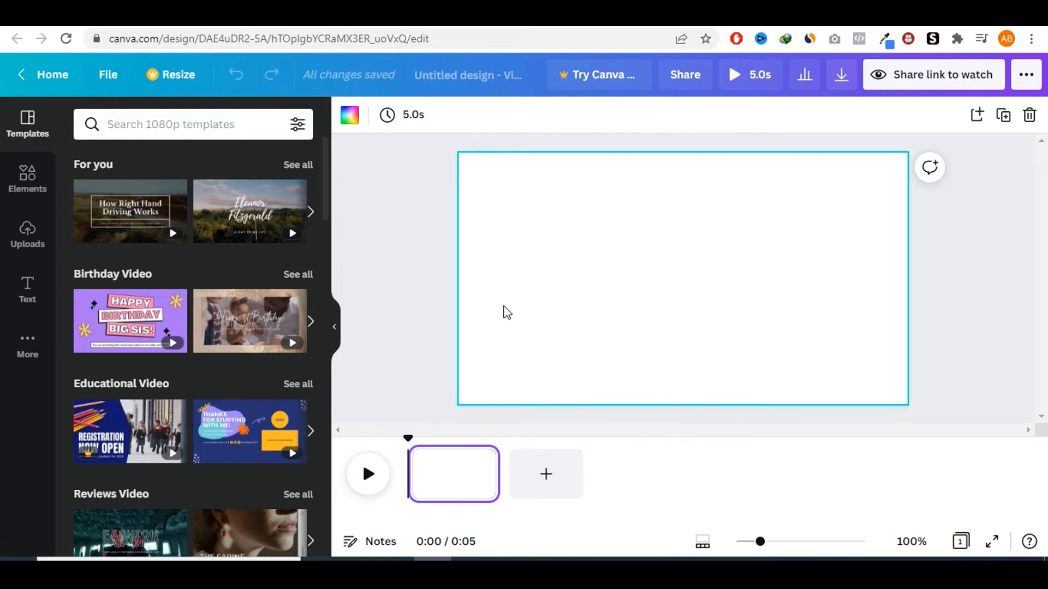
- Add the uploaded 14.8 s purple car clip to the blank page and enlarge it to cover the whole canvas
click(25, 243)
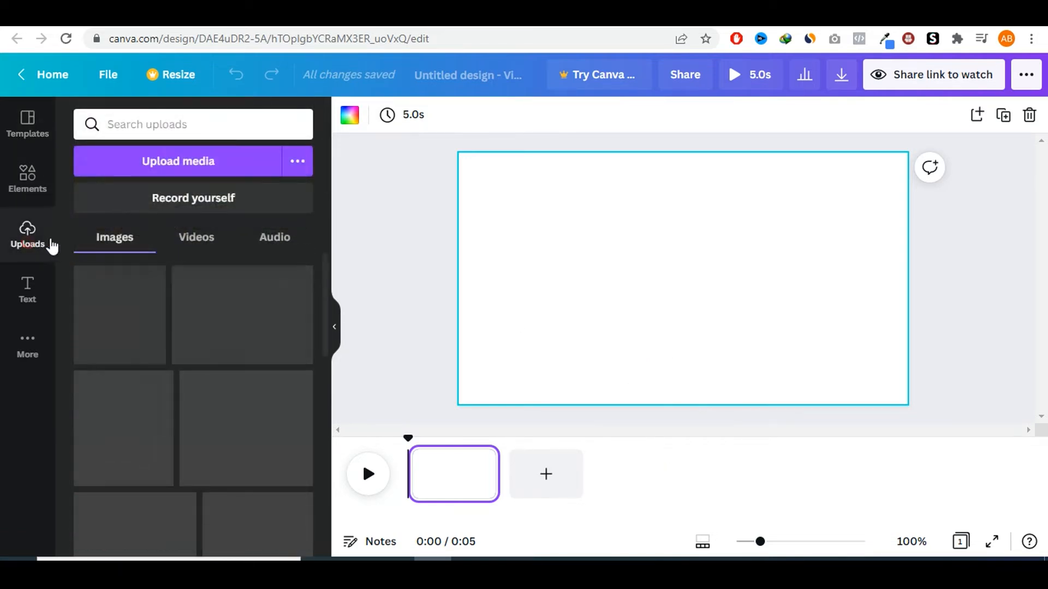
click(205, 236)
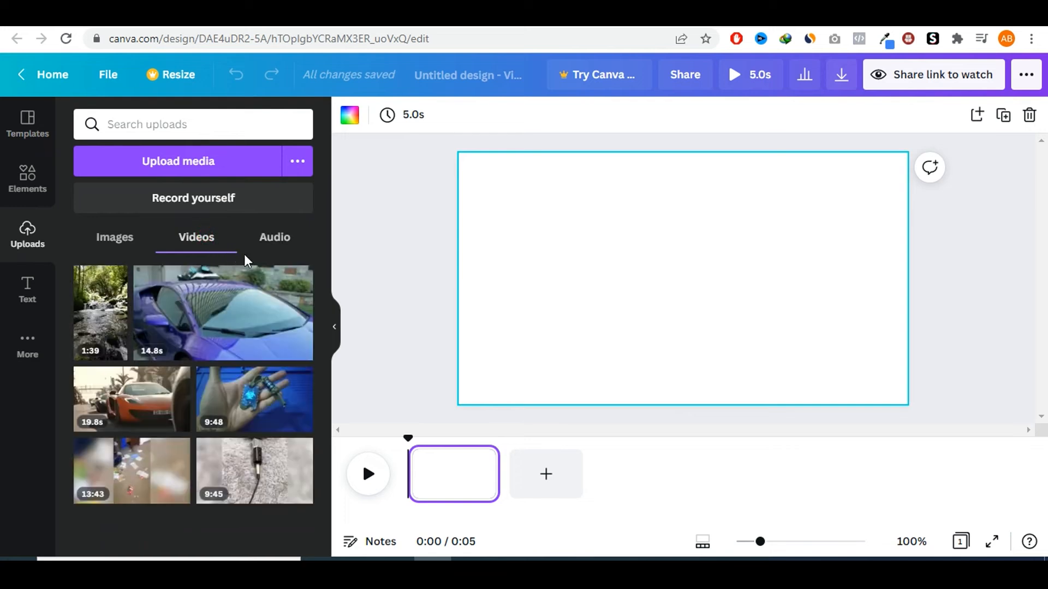
mouse_move(251, 295)
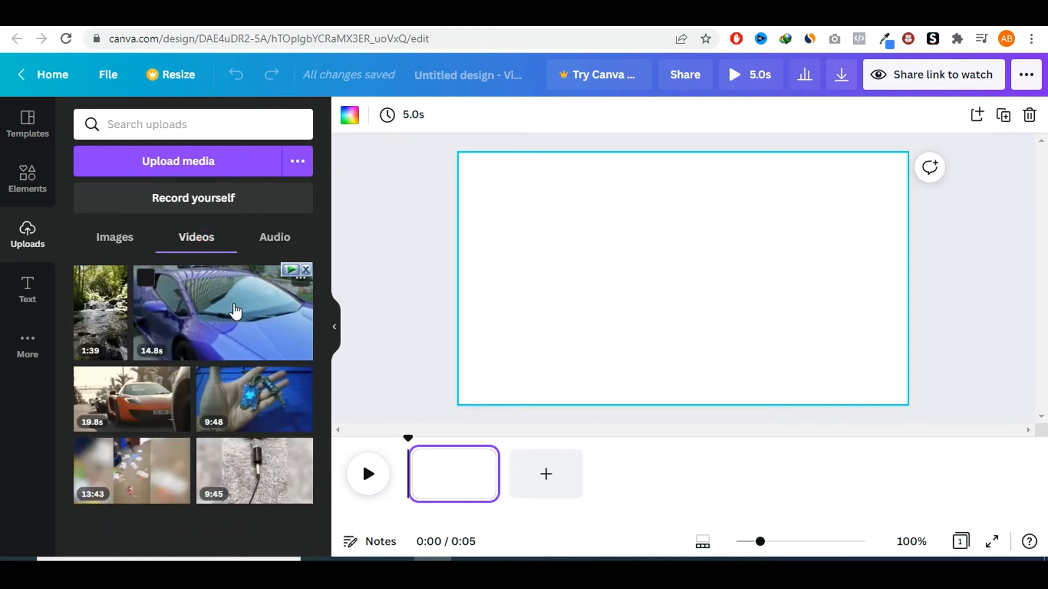
mouse_move(199, 328)
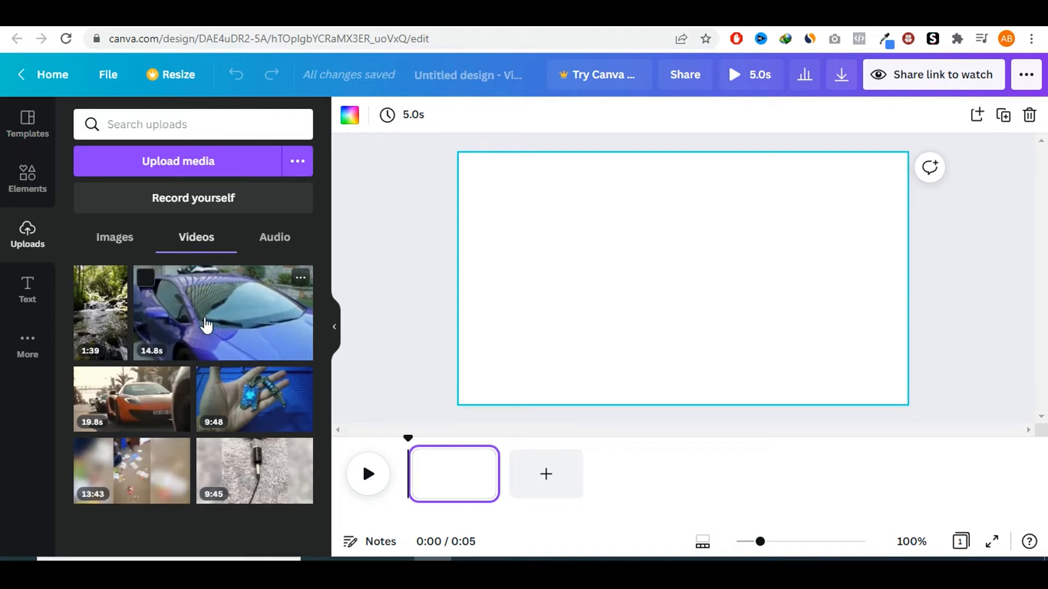
click(206, 325)
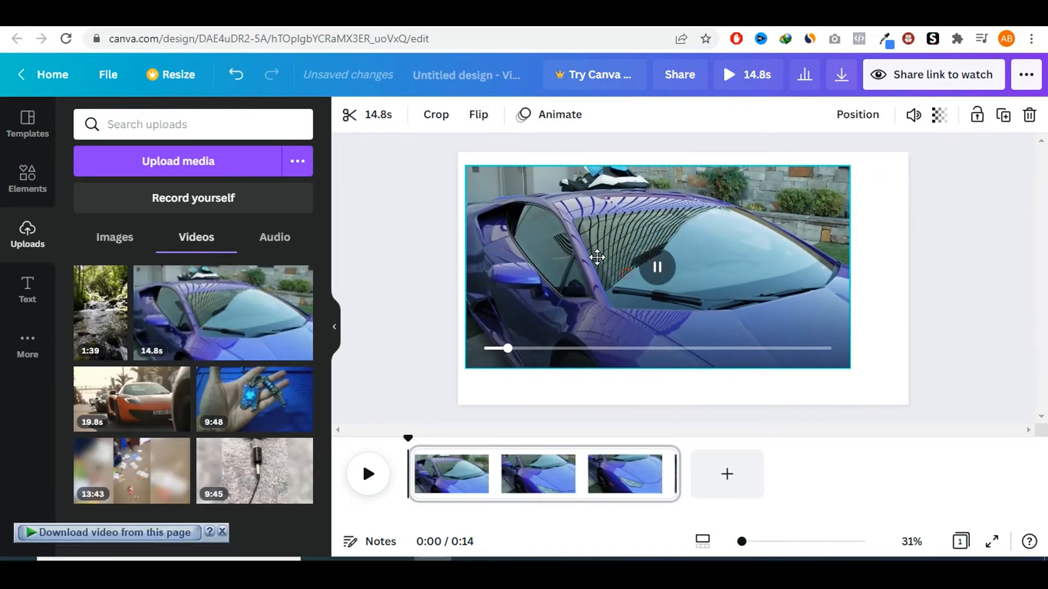
drag(597, 257, 591, 249)
drag(843, 355, 934, 418)
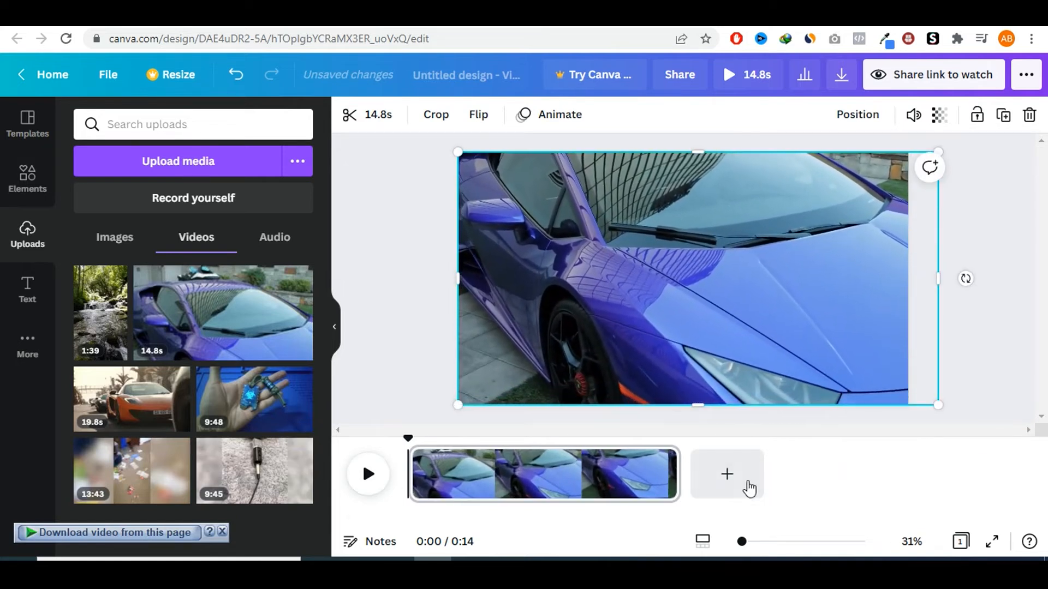
- Add a second page with the uploaded 19.8 s orange car clip, enlarge it to fill the canvas, and pause its preview
click(732, 483)
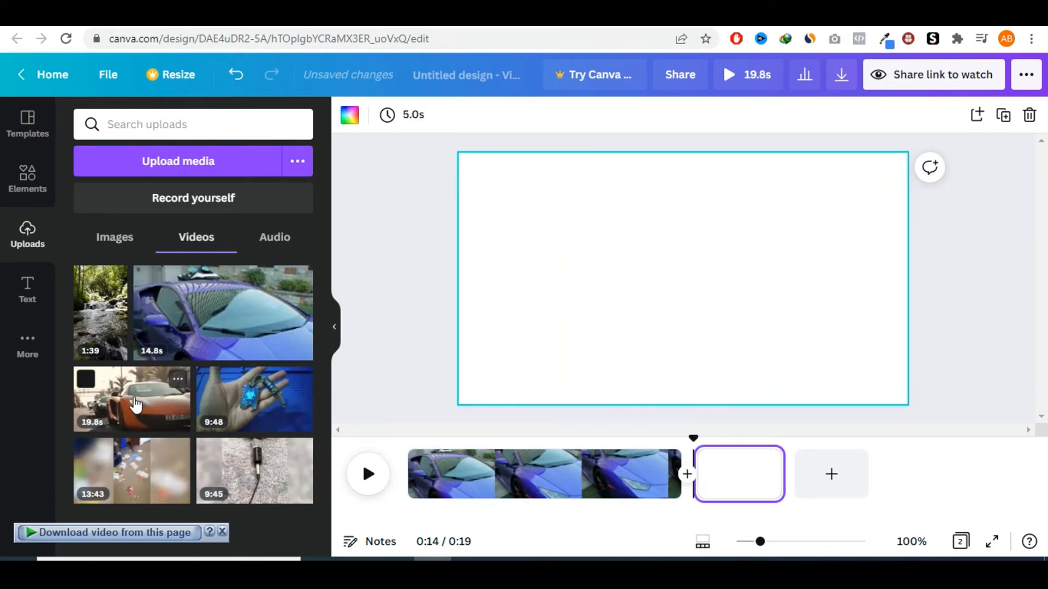
click(135, 405)
drag(631, 299, 589, 285)
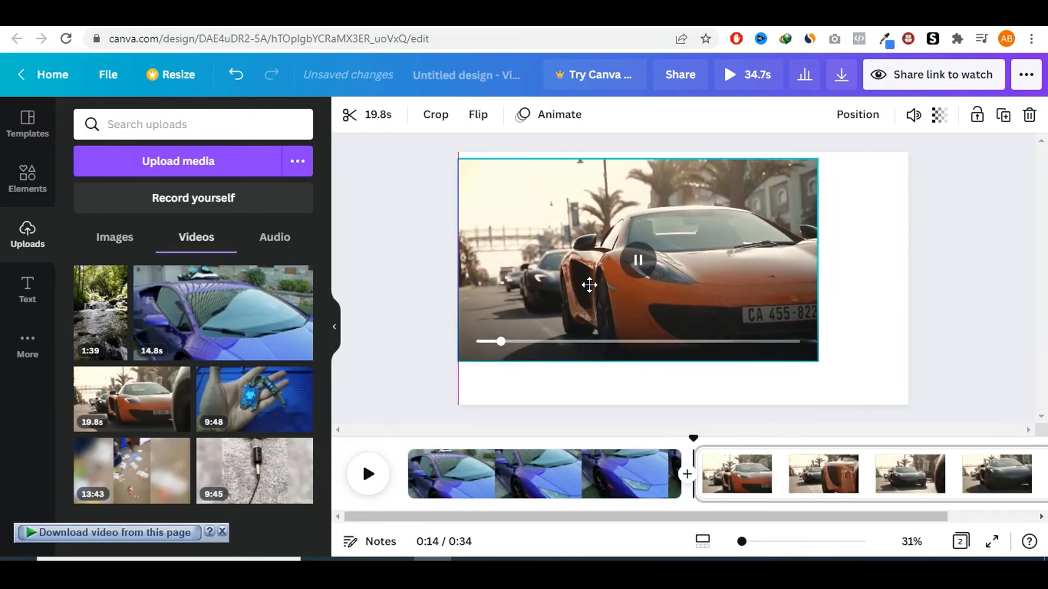
drag(817, 360, 909, 406)
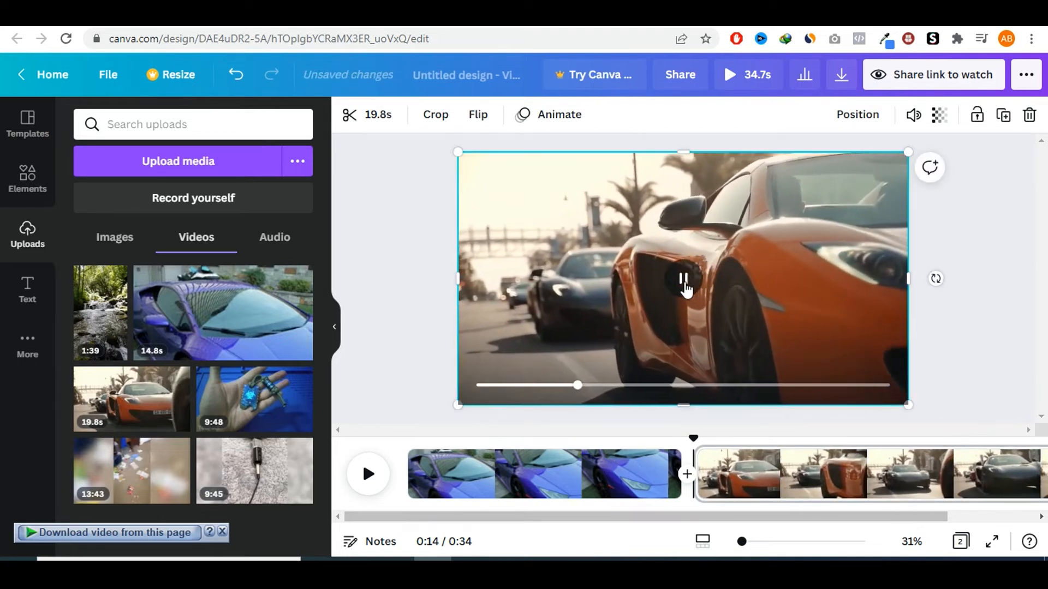
click(684, 281)
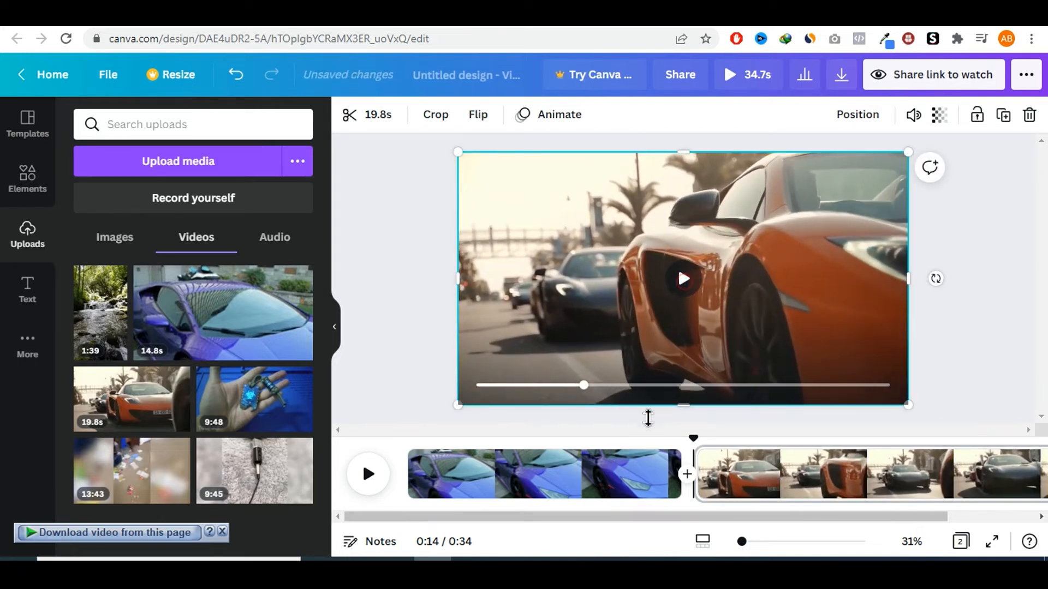
- Add the uploaded 2:17 "Fully Cleared Background Music" track from the start of the video
click(412, 440)
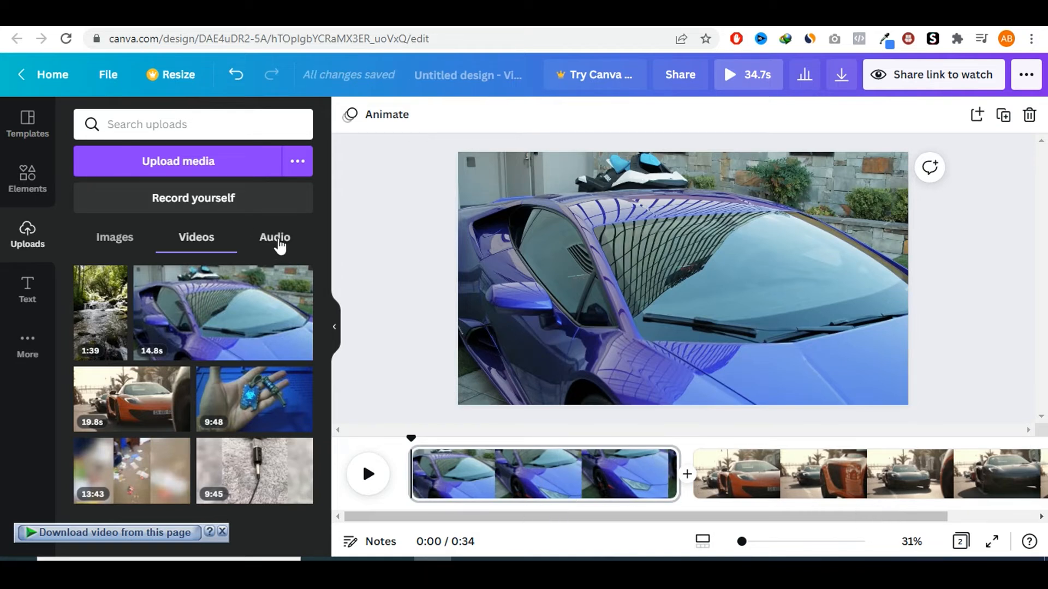
click(279, 240)
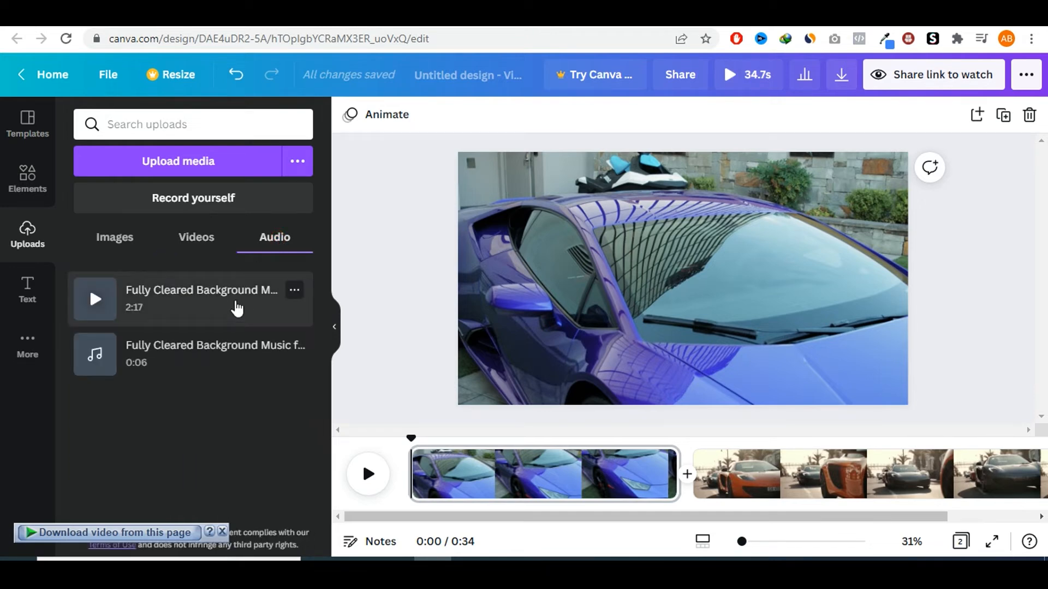
click(218, 240)
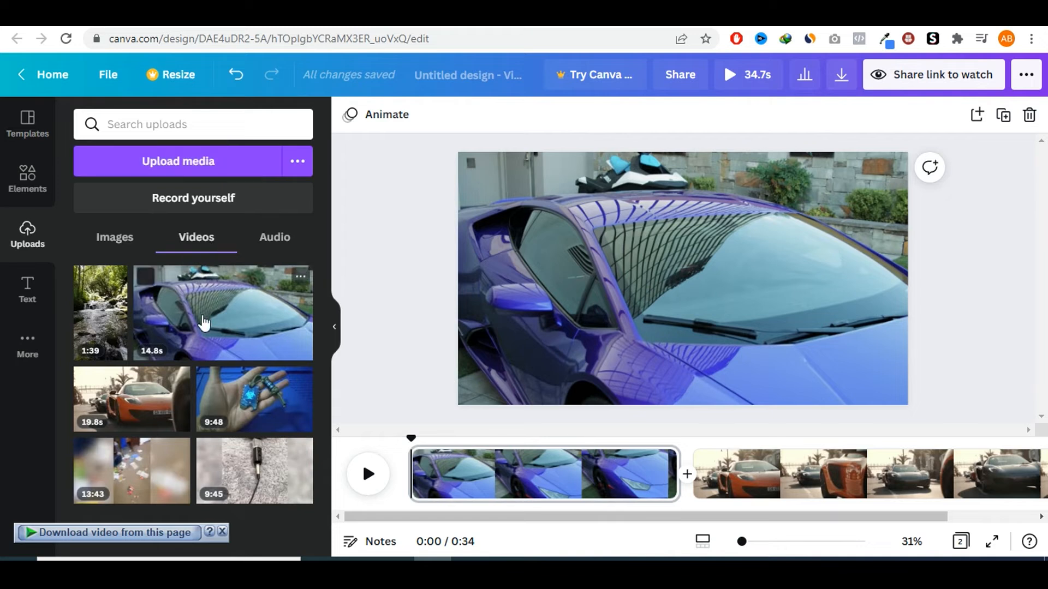
click(267, 242)
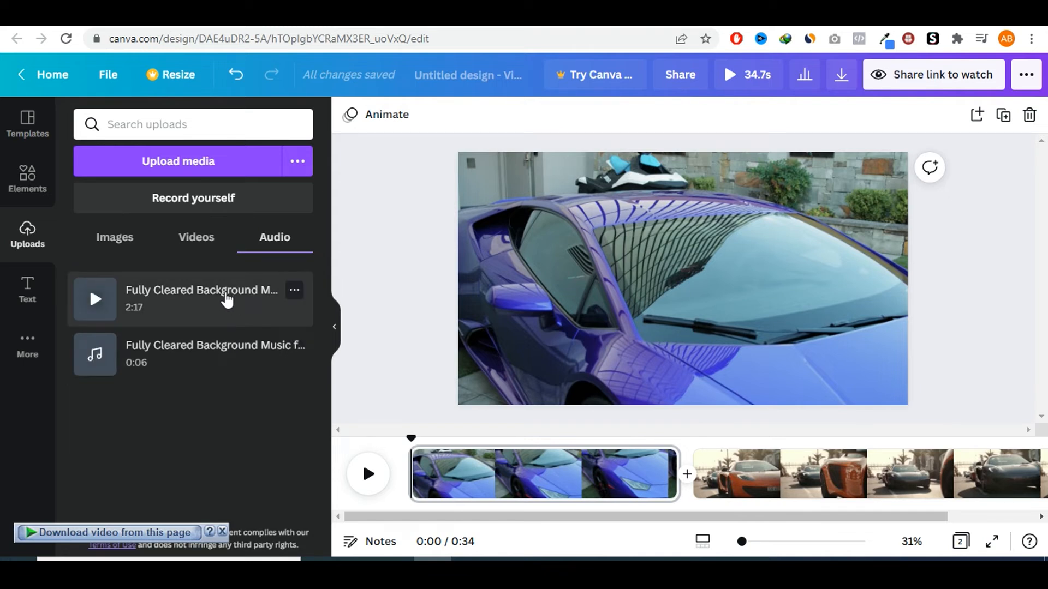
click(226, 299)
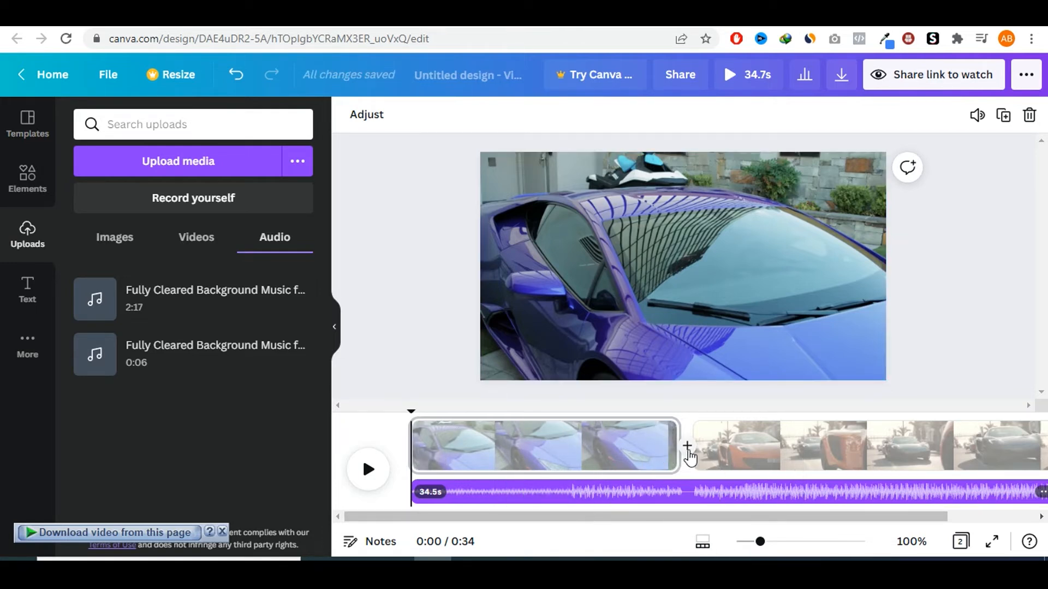
- Apply a Line Wipe transition between the two car clips and play the video to preview it
click(687, 458)
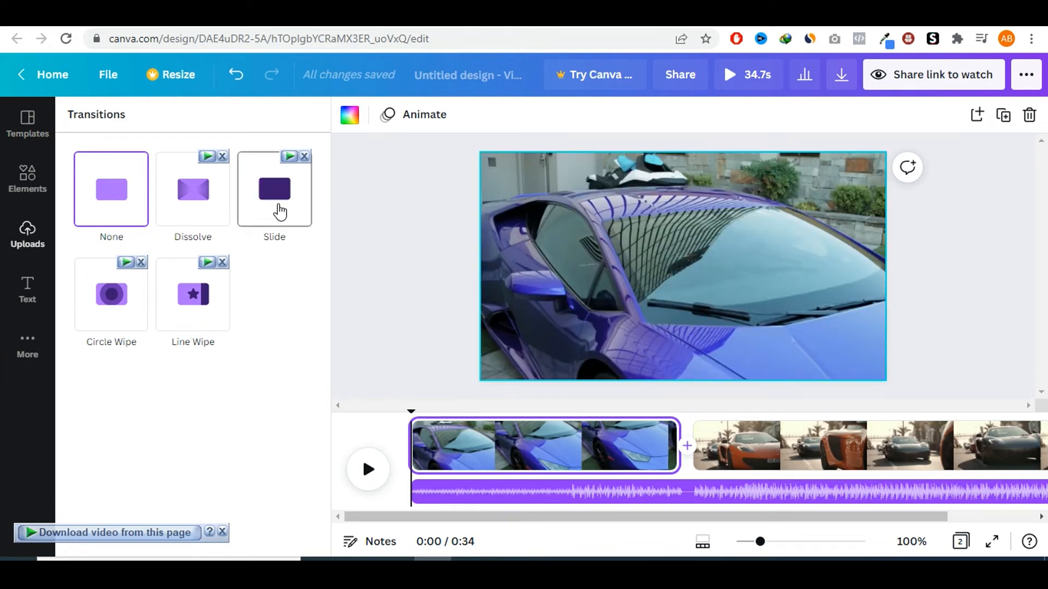
click(215, 316)
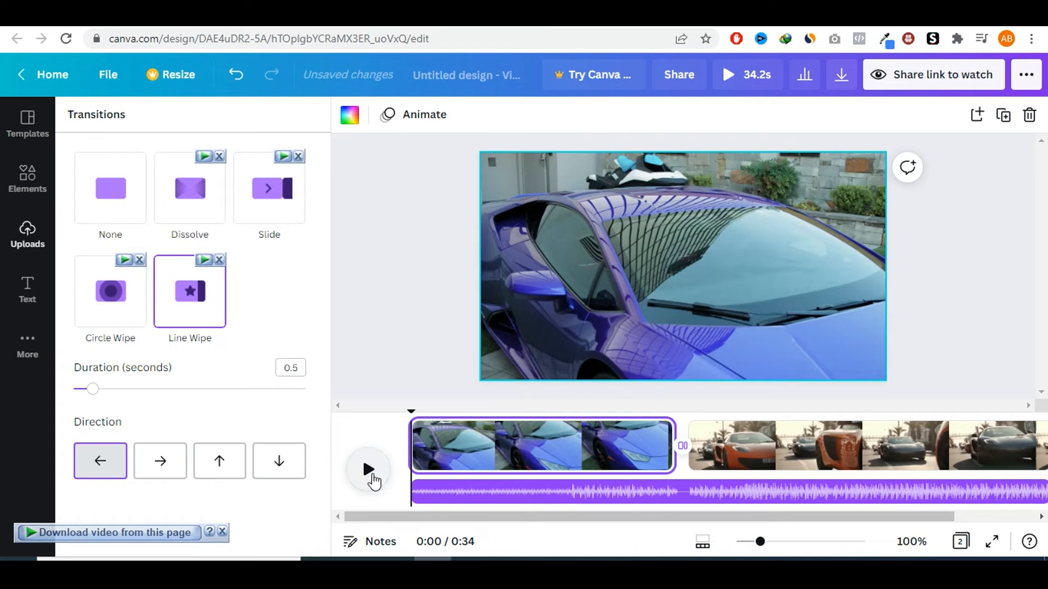
click(372, 479)
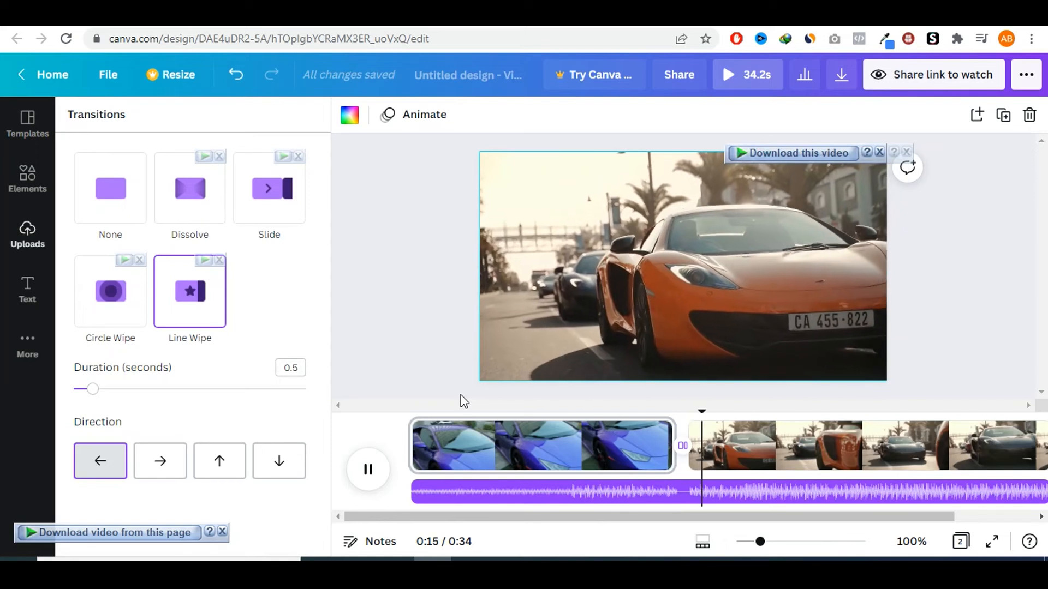
mouse_move(589, 514)
mouse_down()
mouse_move(648, 519)
mouse_move(603, 519)
mouse_up()
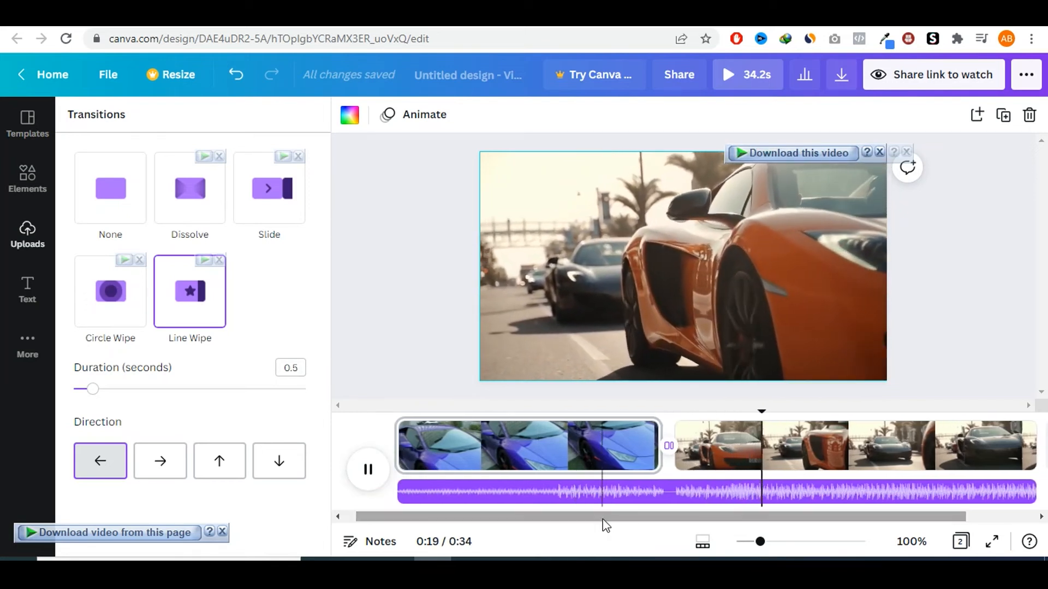